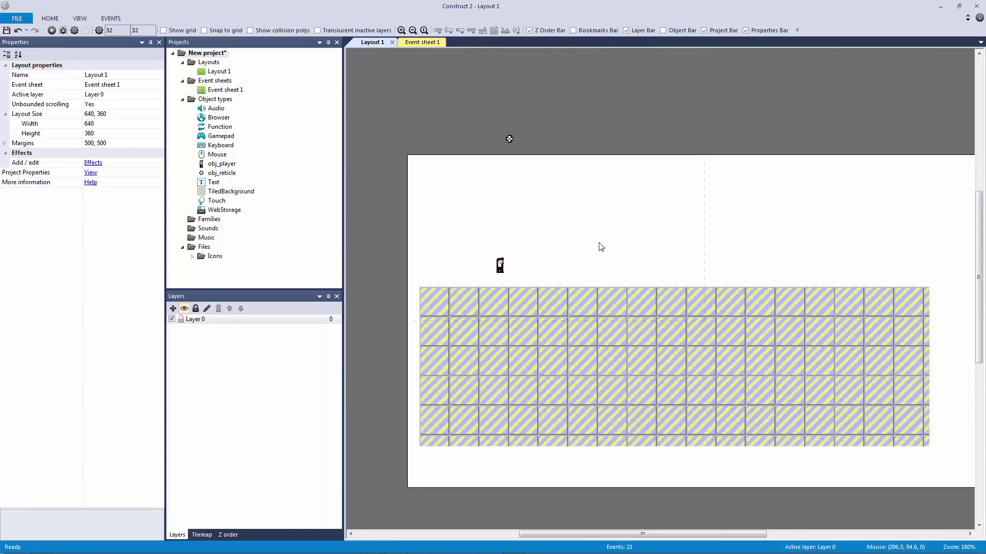
# Step: Zoom into Layout 1 and pan so the player and striped ground are centred
pyautogui.keyDown('ctrl'); pyautogui.scroll(3, 516, 211); pyautogui.keyUp('ctrl')
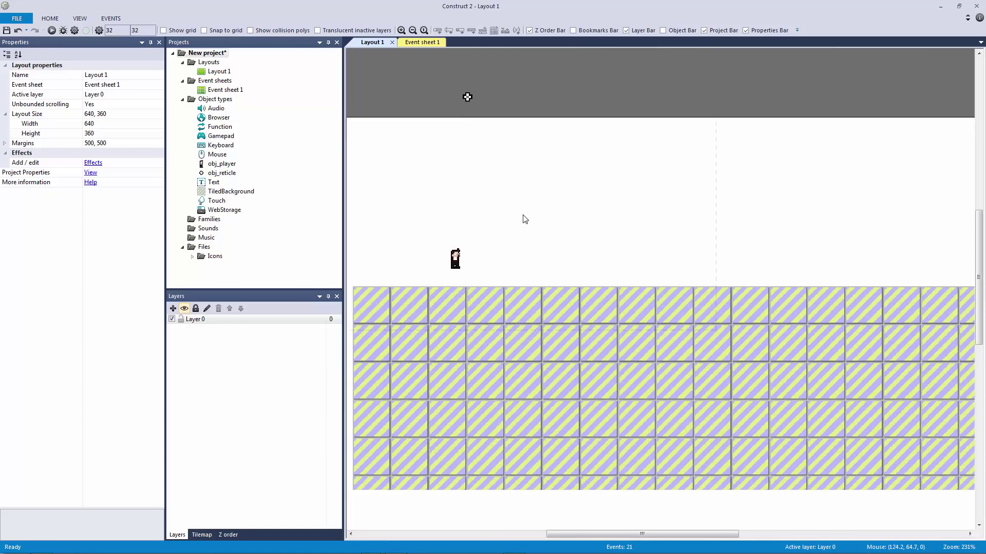
pyautogui.moveTo(558, 227); pyautogui.dragTo(617, 255, button='middle')
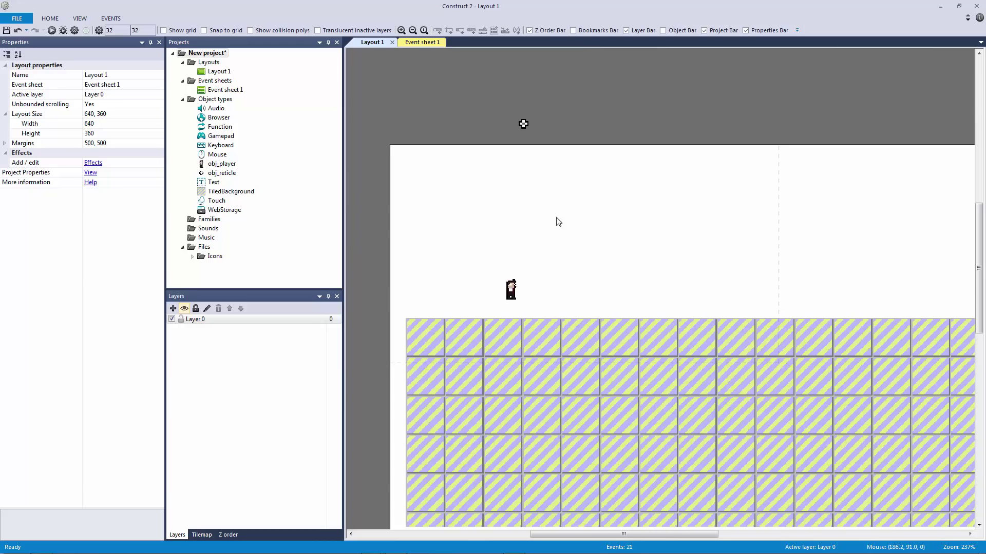
pyautogui.press('F5')
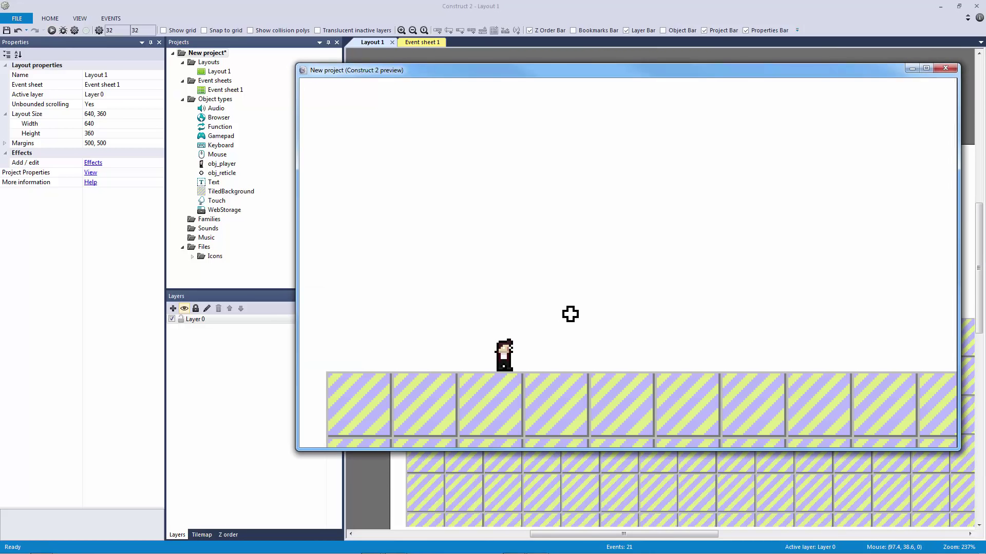
pyautogui.press('Right')
pyautogui.press('Left')
pyautogui.press('Up')
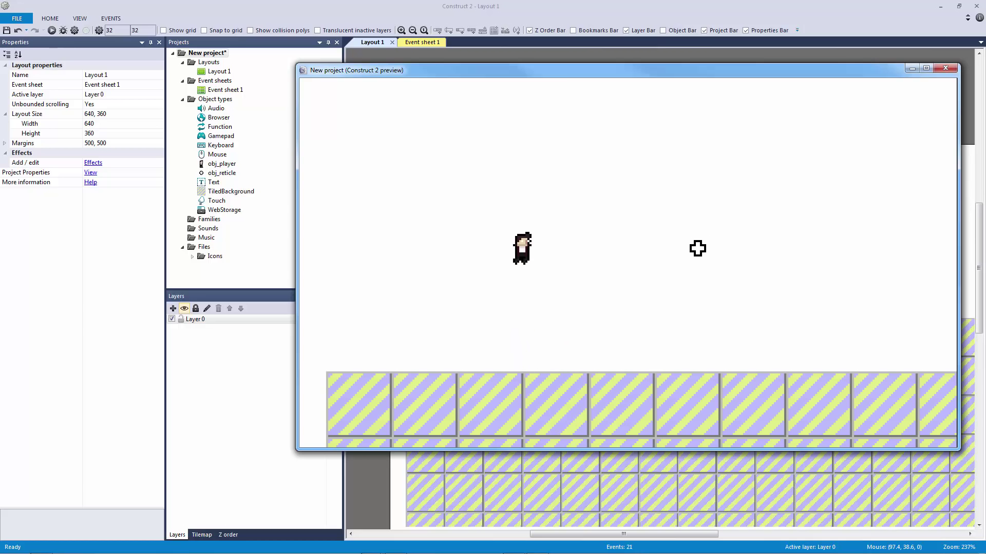
pyautogui.press('Right')
pyautogui.press('Up')
pyautogui.press('Left')
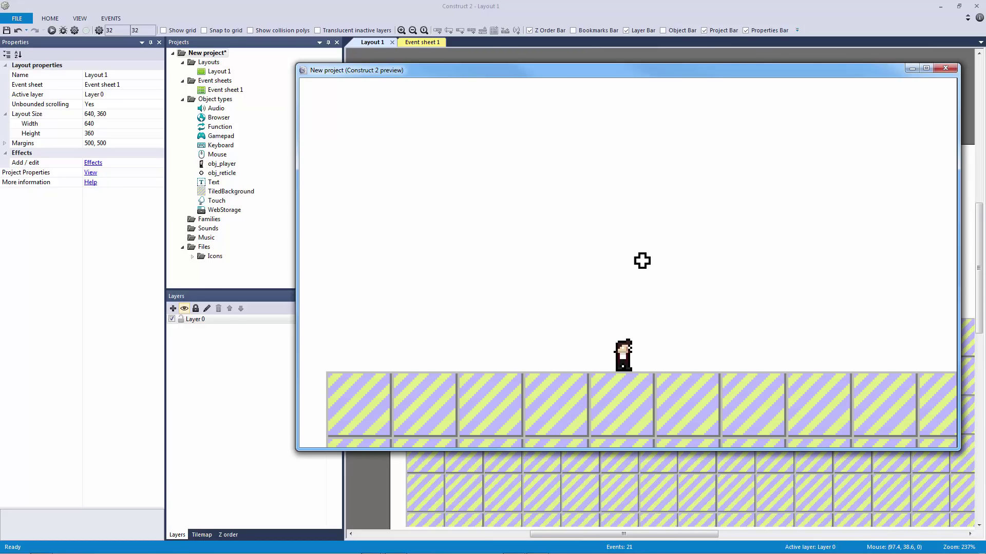
pyautogui.press('Right')
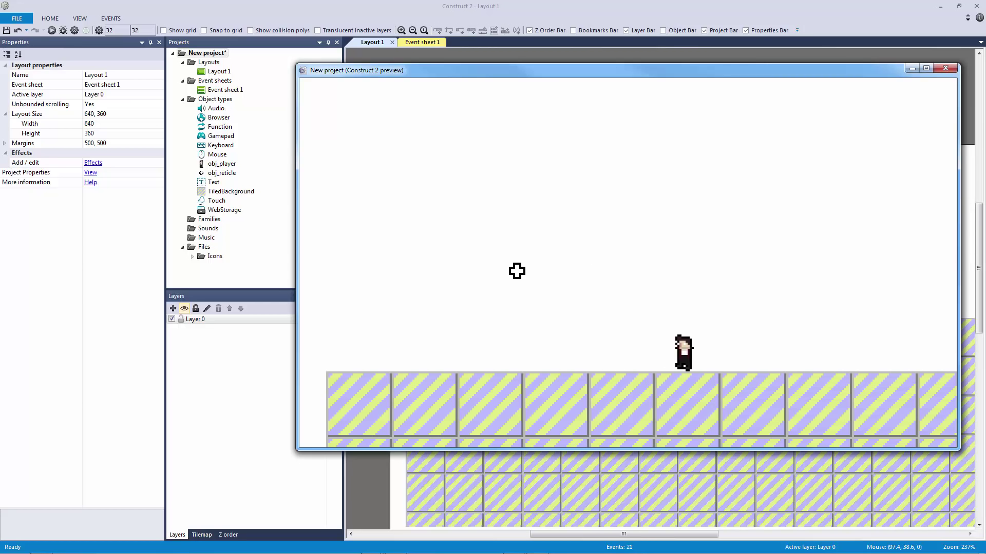
pyautogui.press('Up')
pyautogui.press('Left')
pyautogui.press('Right')
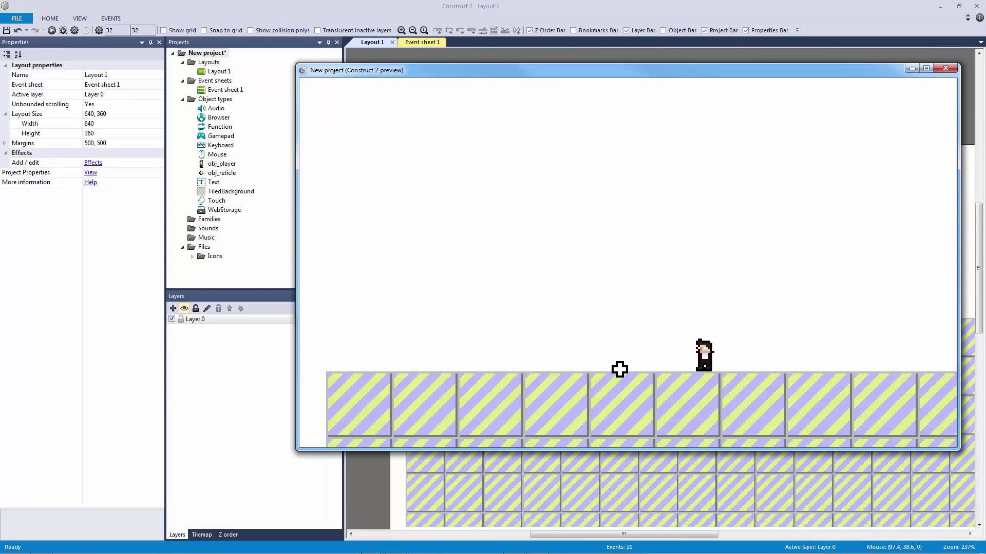
pyautogui.press('Left')
pyautogui.press('Left')
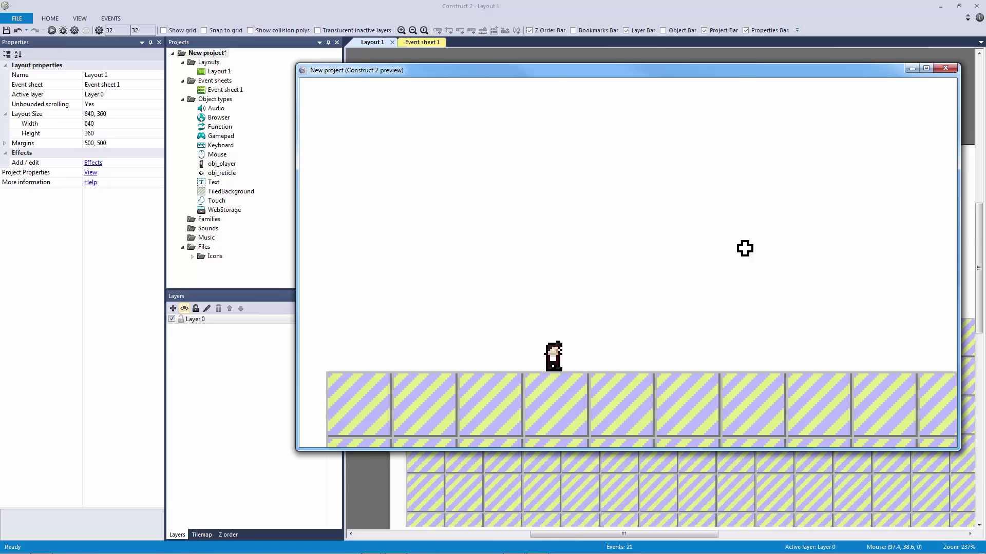
pyautogui.press('Up')
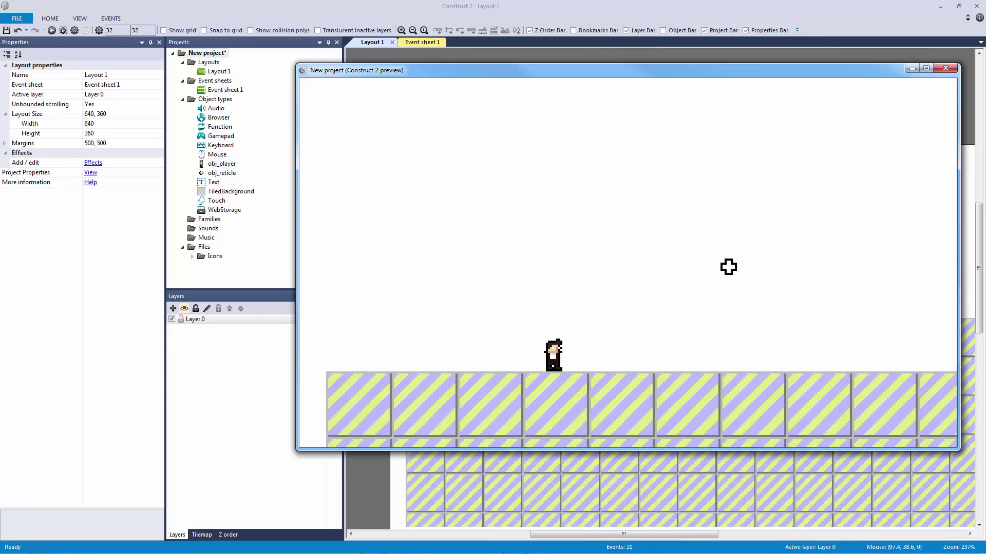
pyautogui.press('Right')
pyautogui.press('Left')
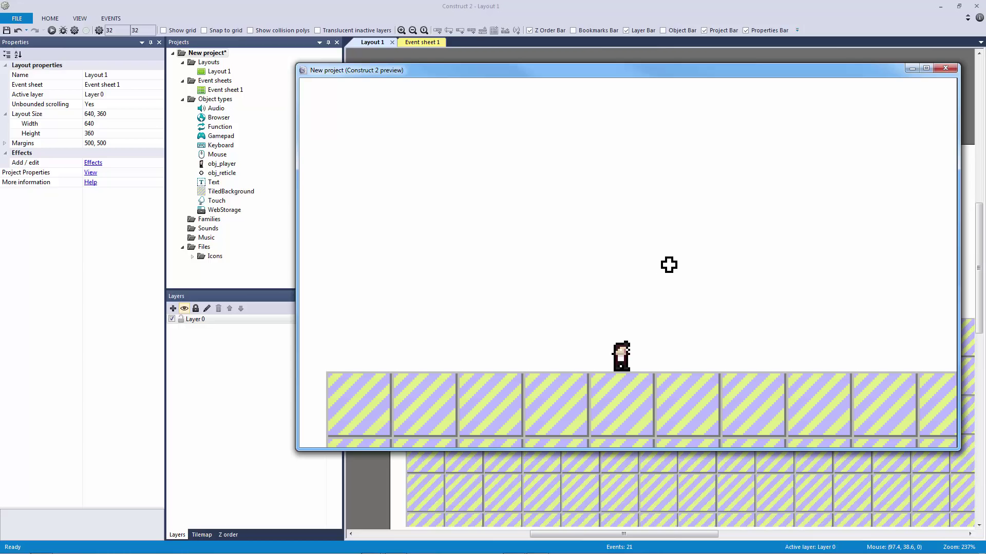
pyautogui.press('Up')
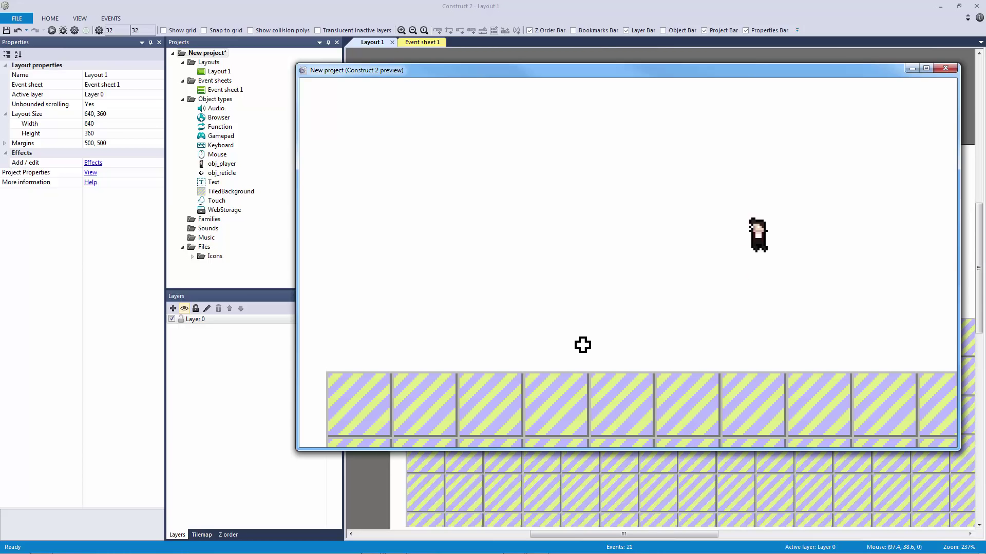
pyautogui.press('Right')
pyautogui.press('Up')
pyautogui.press('Left')
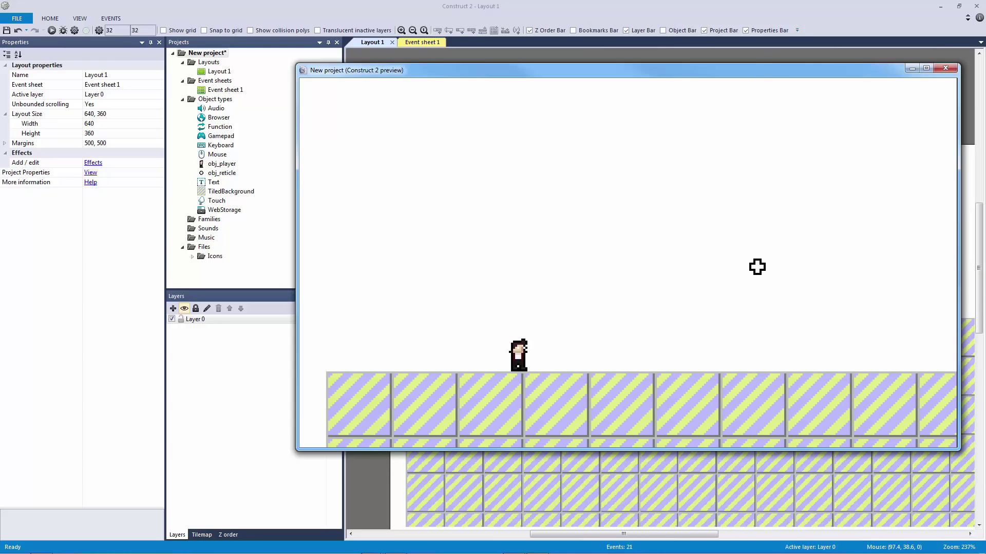
pyautogui.press('Right')
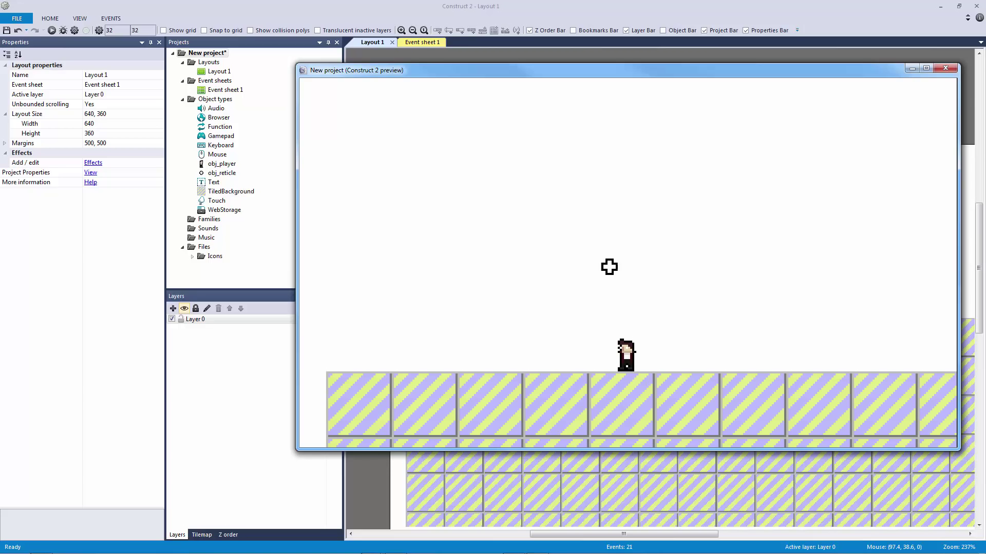
pyautogui.press('Left')
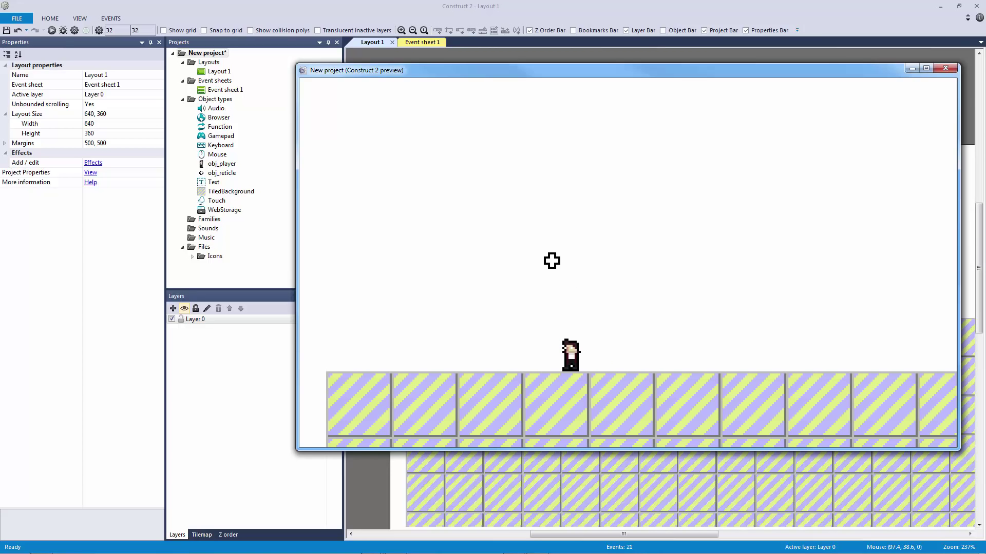
pyautogui.press('Right')
pyautogui.press('Left')
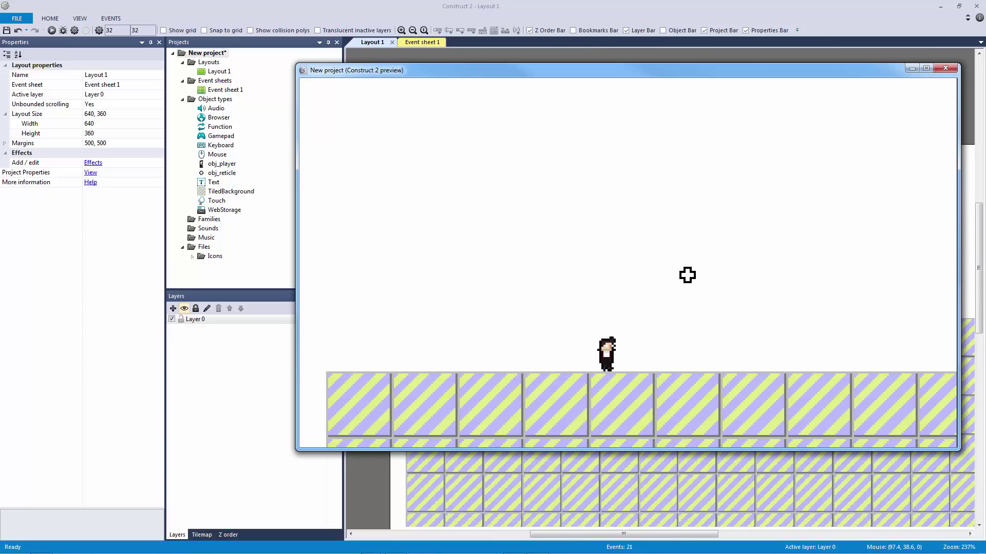
pyautogui.press('Up')
pyautogui.press('Right')
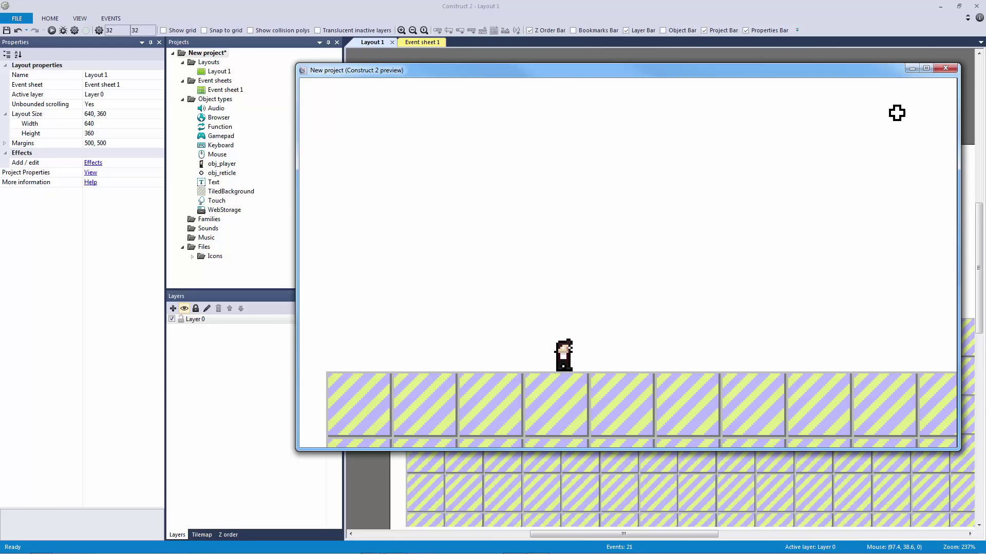
pyautogui.click(945, 67)
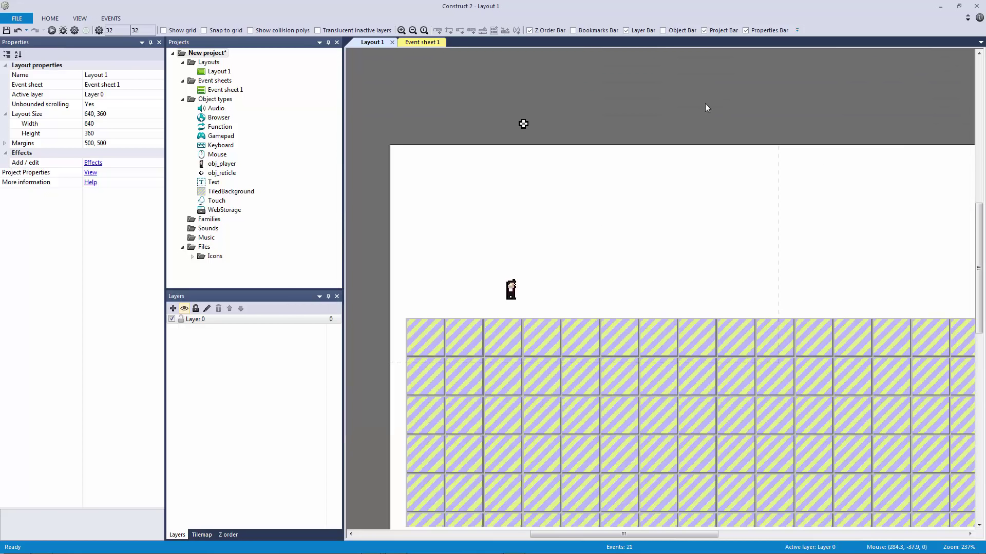
# Step: Add the Scroll To behavior to the player sprite
pyautogui.click(524, 125)
pyautogui.keyDown('ctrl'); pyautogui.scroll(3, 627, 226); pyautogui.keyUp('ctrl')
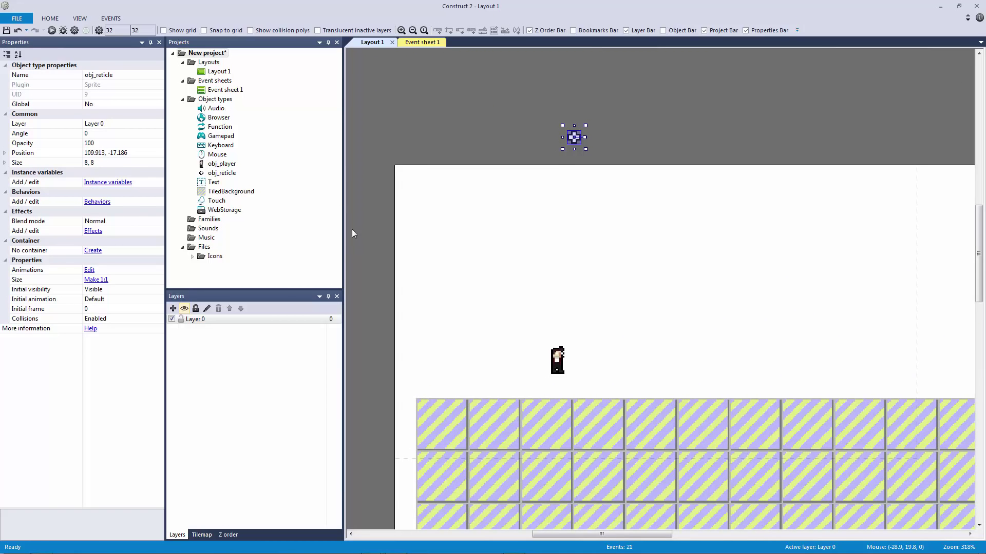
pyautogui.click(561, 358)
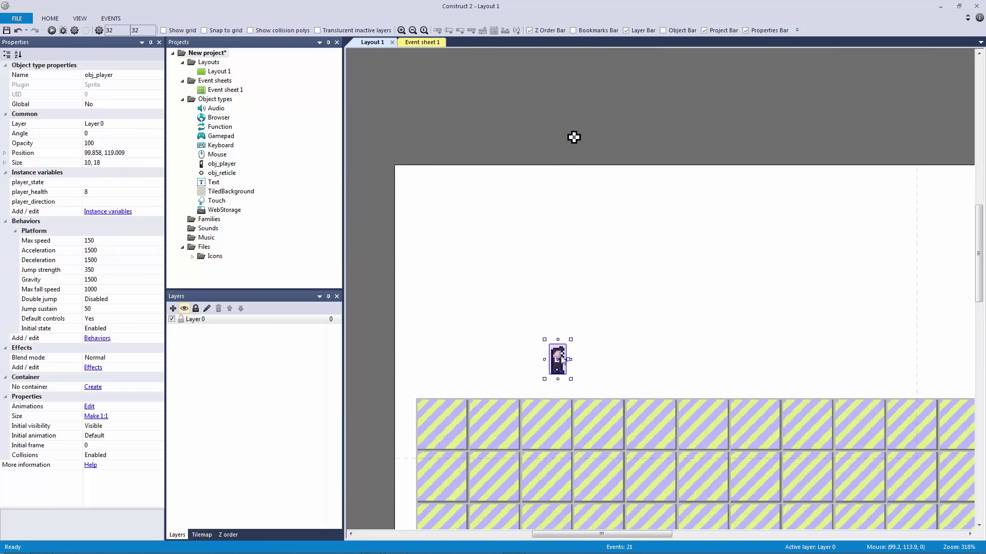
pyautogui.click(96, 339)
pyautogui.click(374, 73)
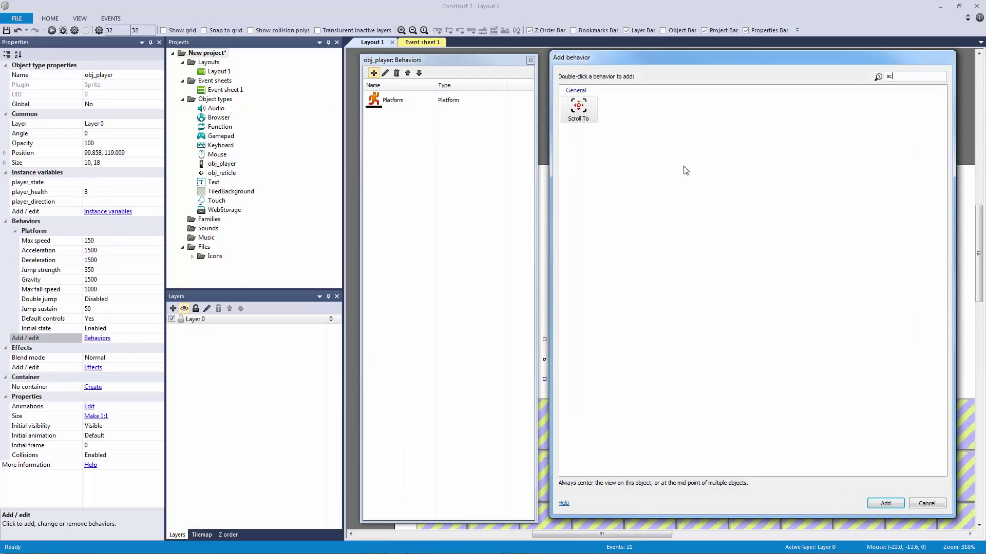
pyautogui.doubleClick(576, 110)
pyautogui.click(530, 61)
pyautogui.click(489, 81)
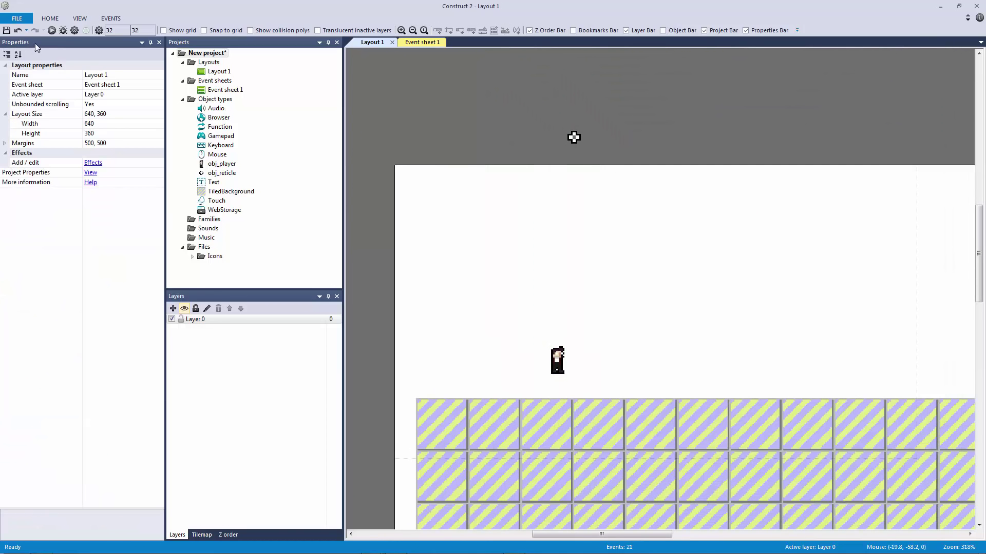
# Step: Preview the layout, walking right and jumping to check the camera follows the player
pyautogui.click(51, 30)
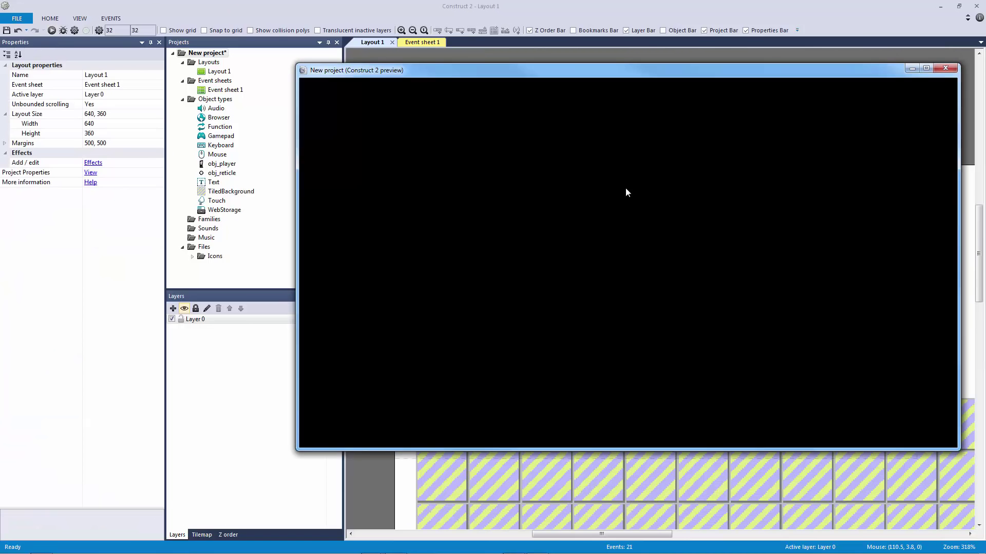
pyautogui.press('Right')
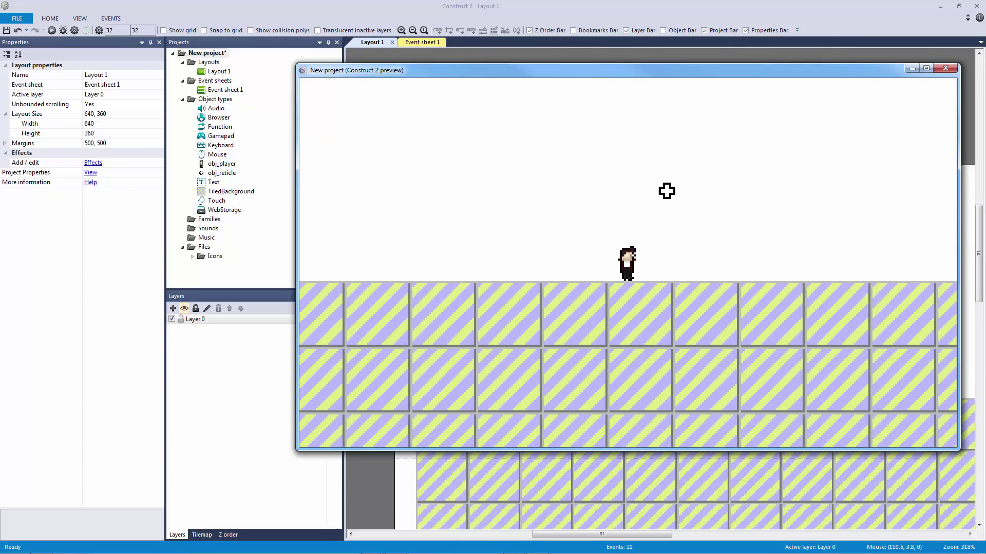
pyautogui.press('Up')
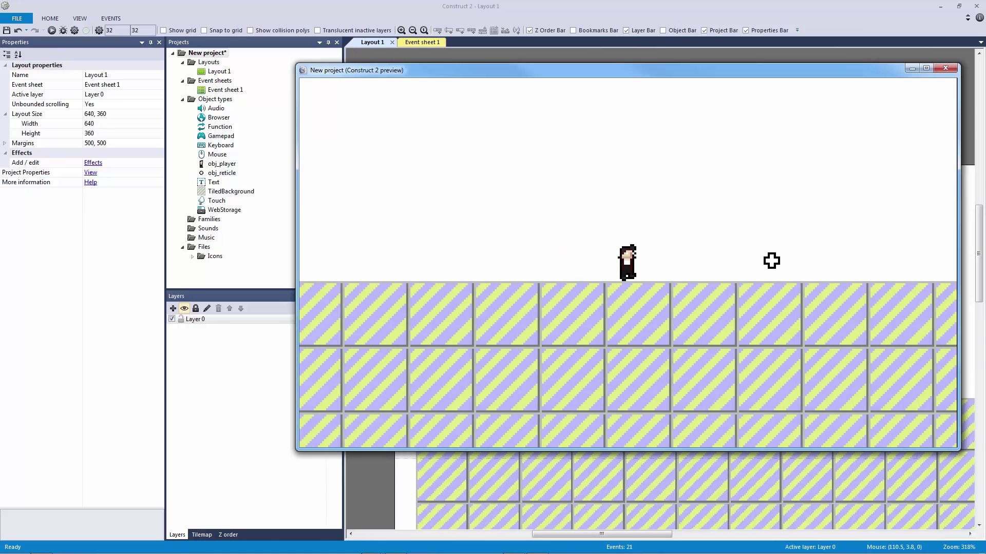
pyautogui.press('Up')
pyautogui.press('Right')
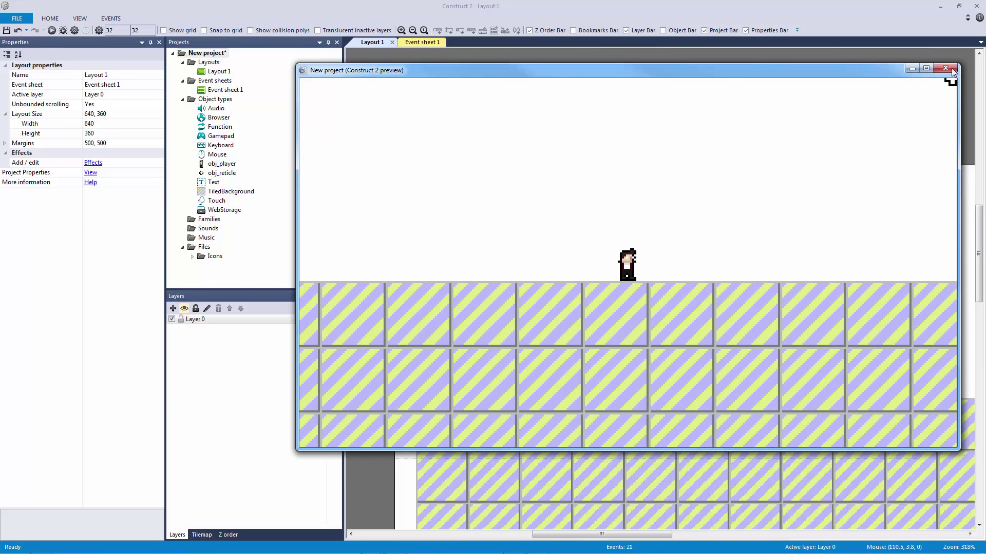
# Step: Close the preview and add the Scroll To behavior to obj_reticle
pyautogui.click(945, 68)
pyautogui.click(573, 137)
pyautogui.click(97, 201)
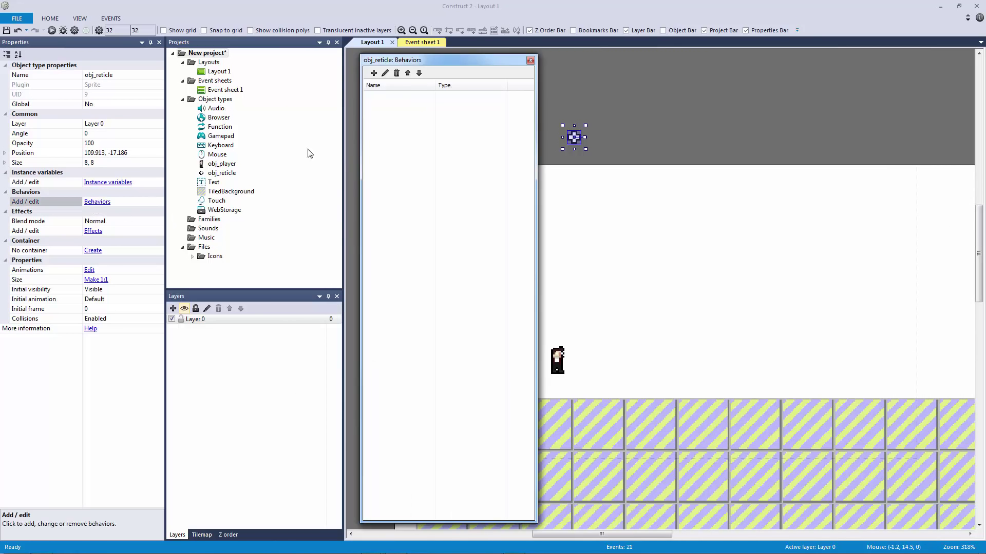
pyautogui.click(374, 73)
pyautogui.write('scroll')
pyautogui.doubleClick(576, 105)
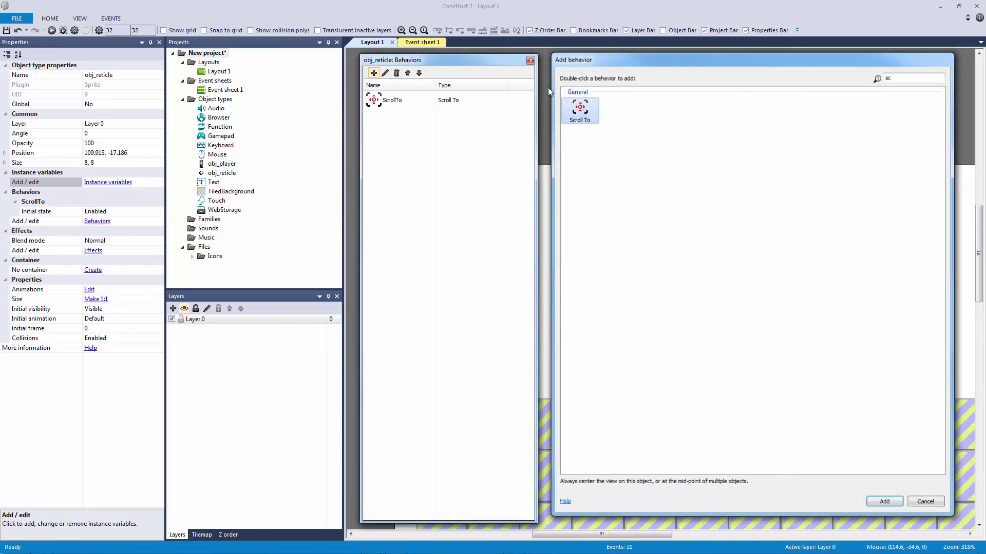
pyautogui.click(529, 61)
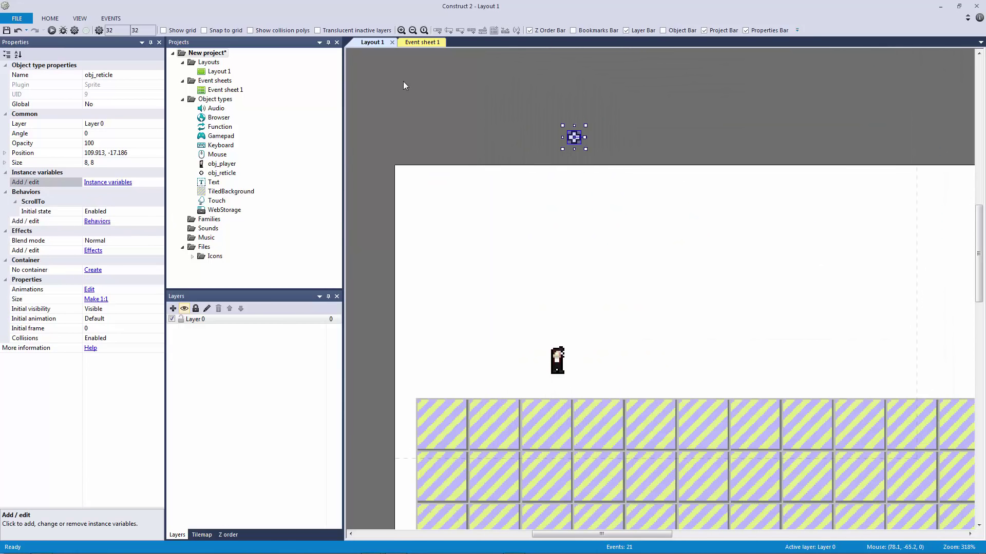
# Step: Preview again, walking left and right and jumping to watch the camera frame player and reticle
pyautogui.click(51, 30)
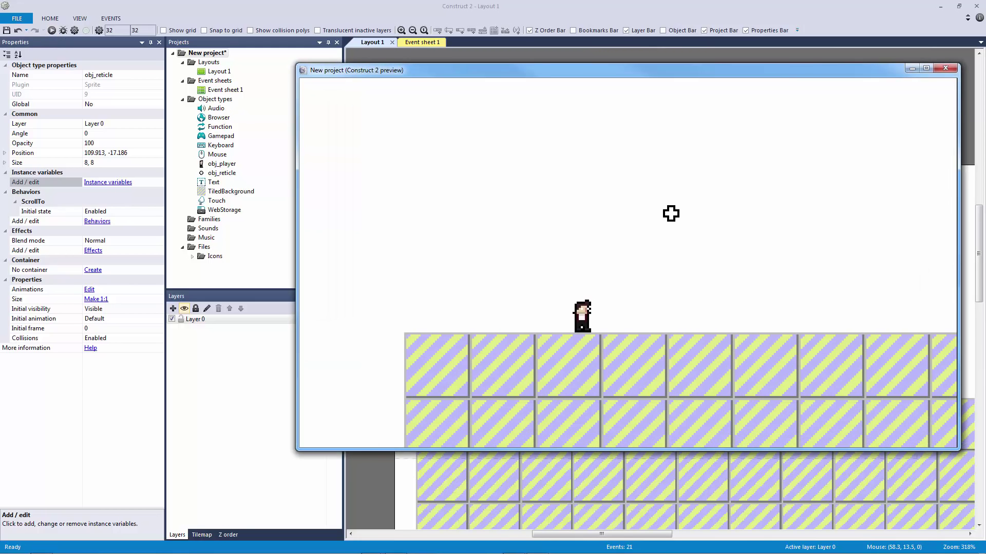
pyautogui.press('Left')
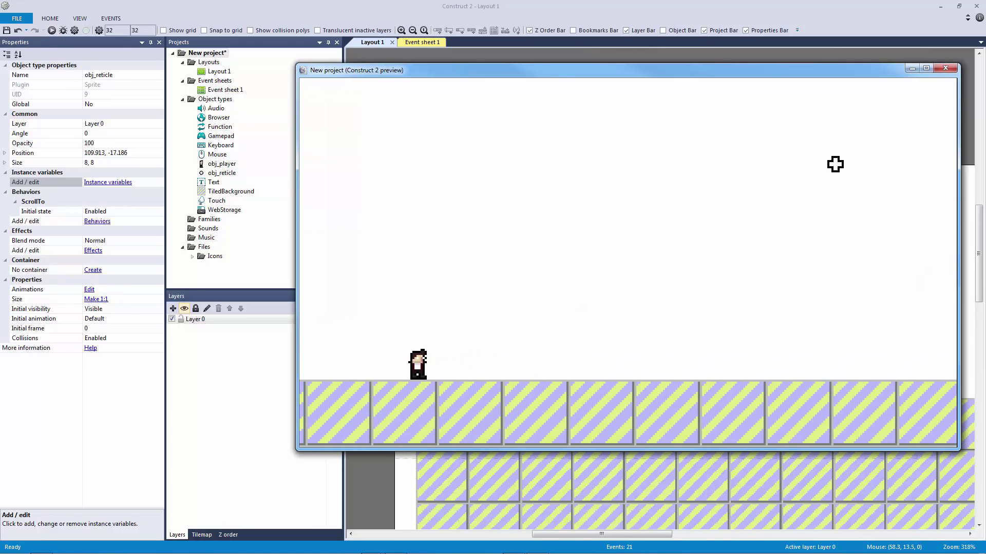
pyautogui.press('Right')
pyautogui.press('Up')
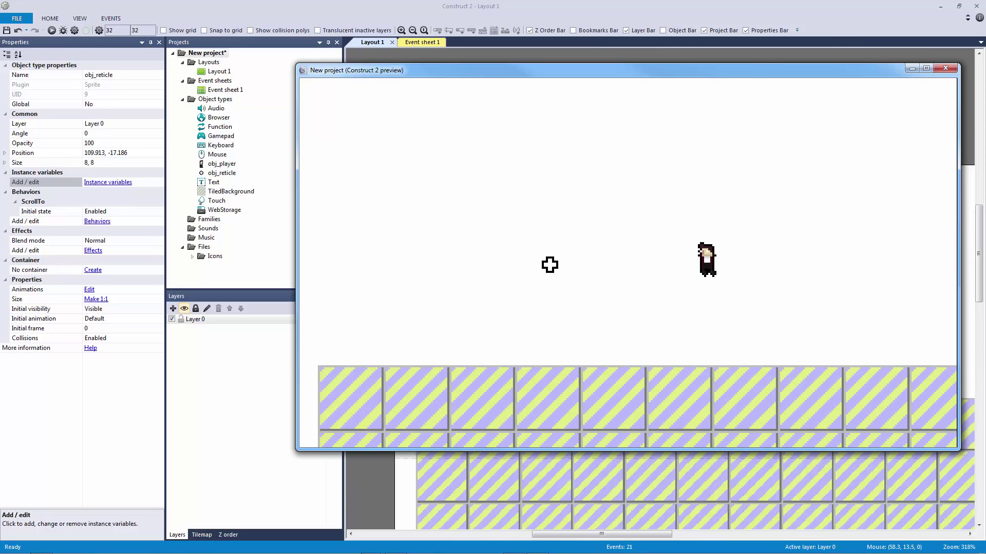
pyautogui.press('Up')
pyautogui.press('Up')
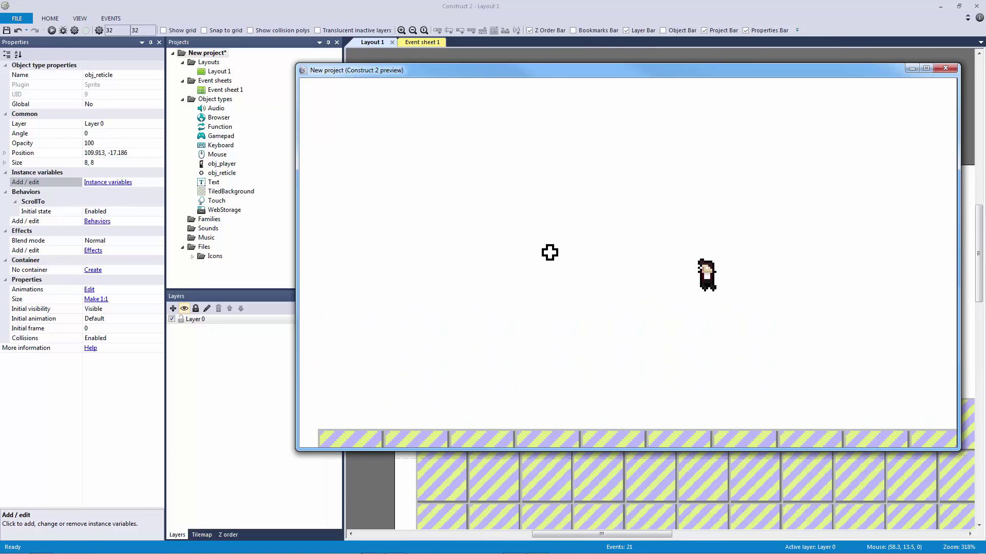
pyautogui.press('Left')
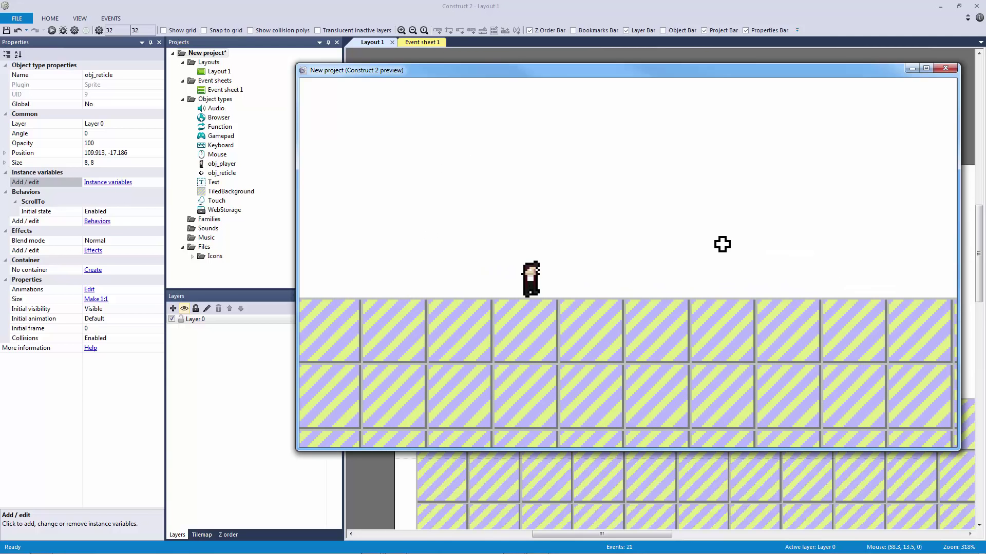
pyautogui.press('Left')
pyautogui.press('Left')
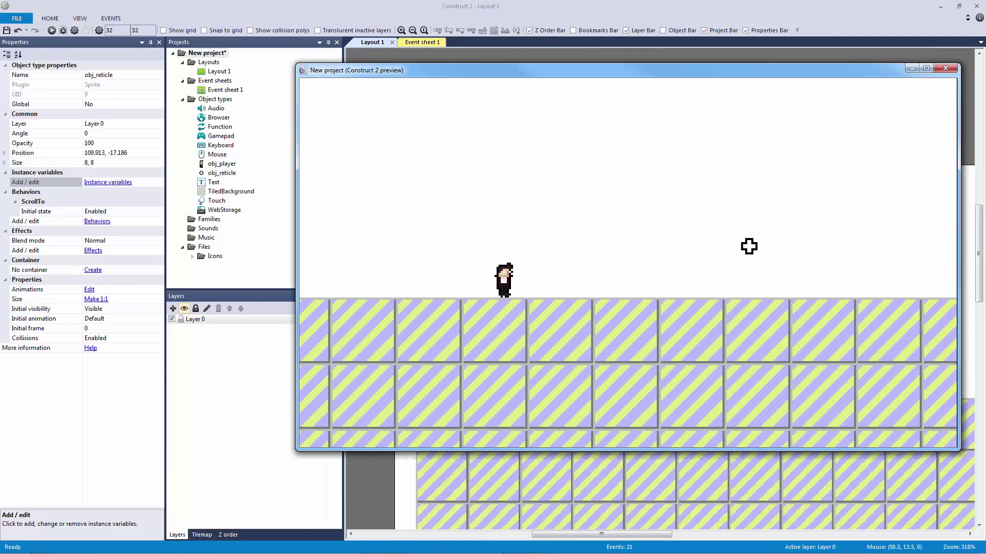
pyautogui.press('Left')
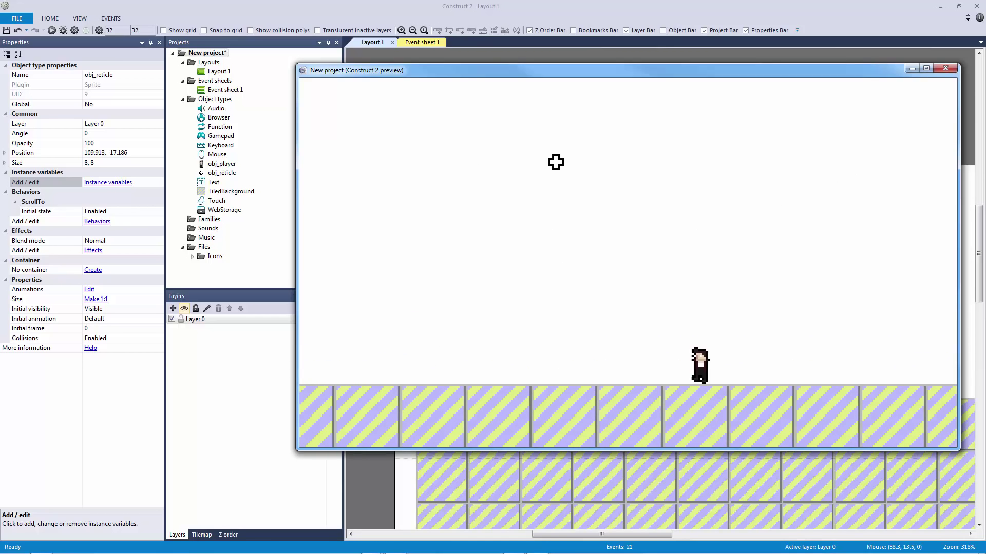
pyautogui.press('Up')
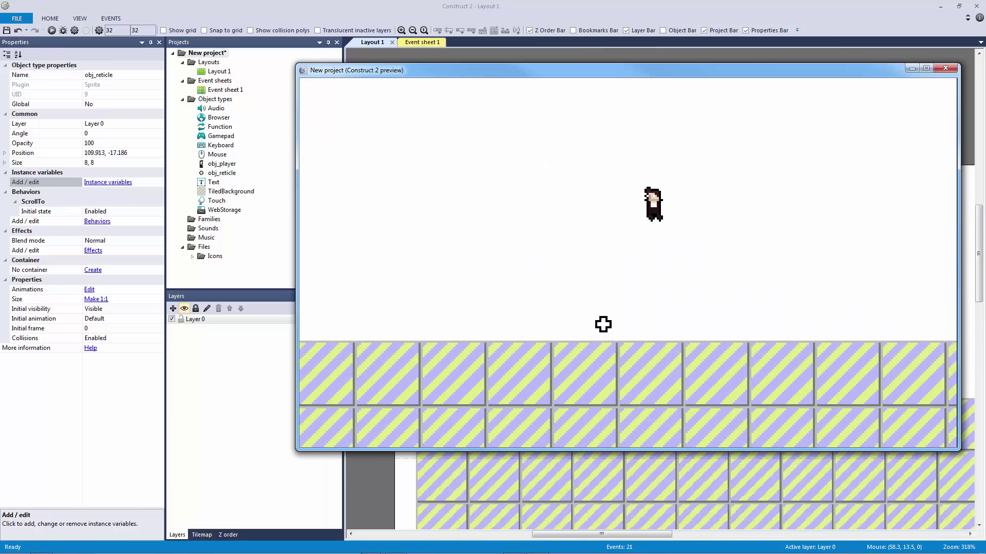
pyautogui.press('Up')
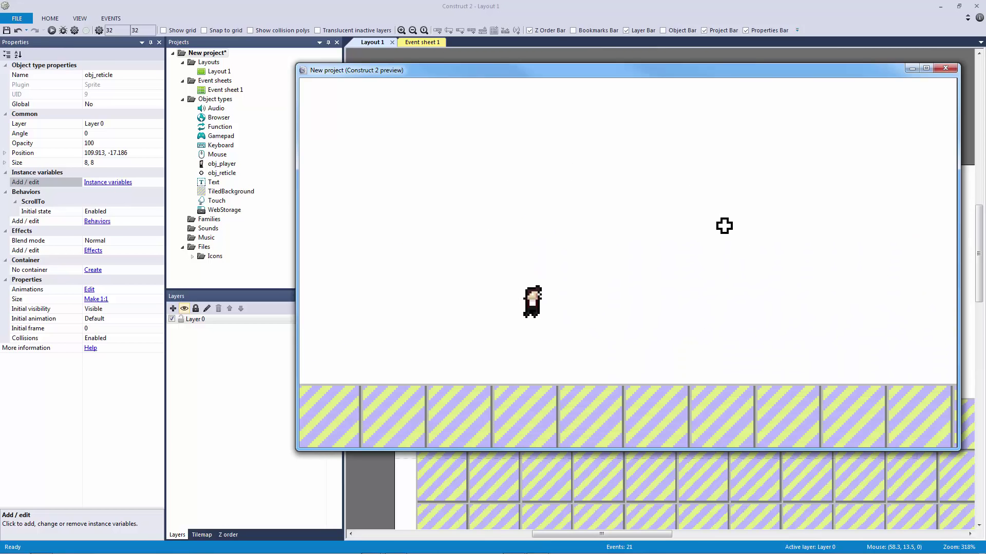
pyautogui.press('Up')
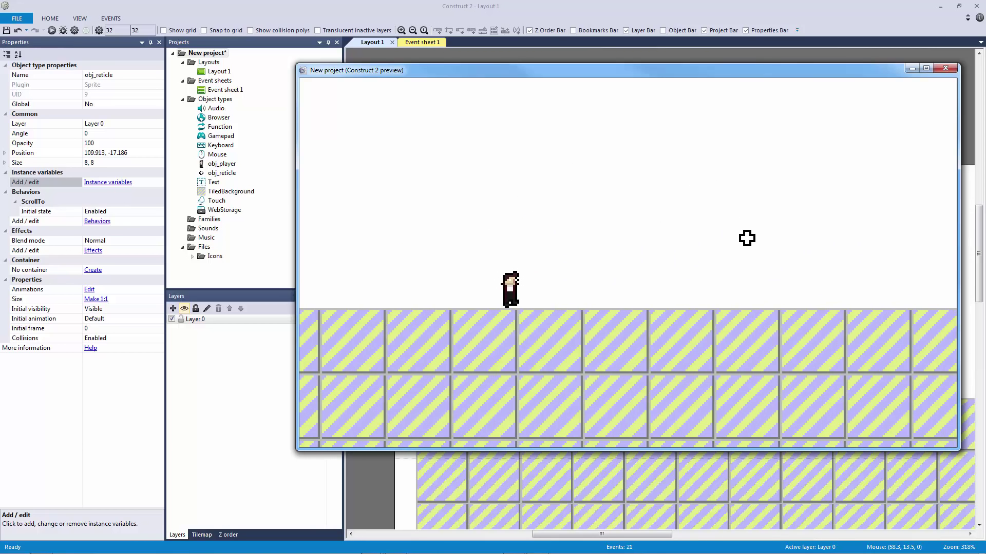
pyautogui.press('Up')
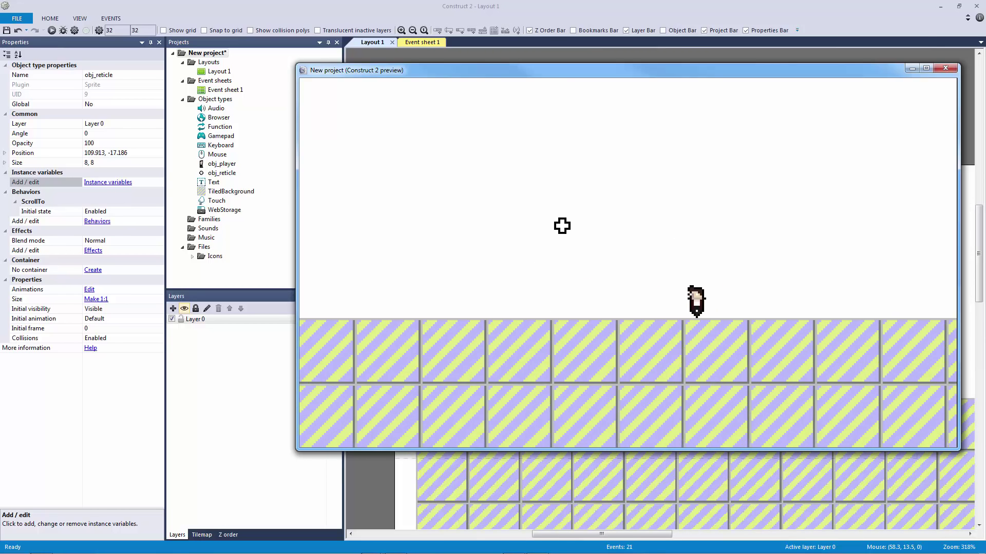
pyautogui.press('Up')
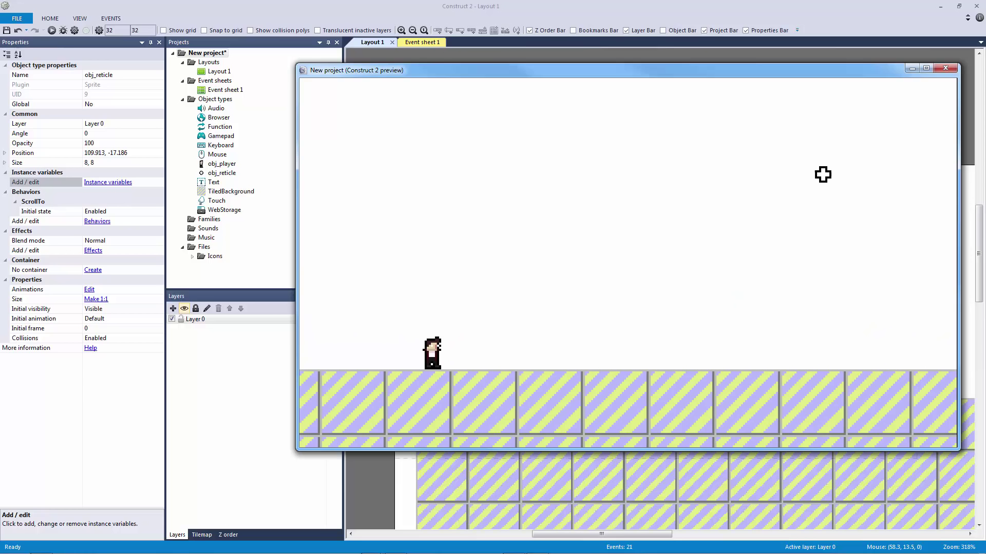
# Step: Close the preview, zoom Layout 1 out from 318% to 242%, and recentre the level
pyautogui.click(943, 69)
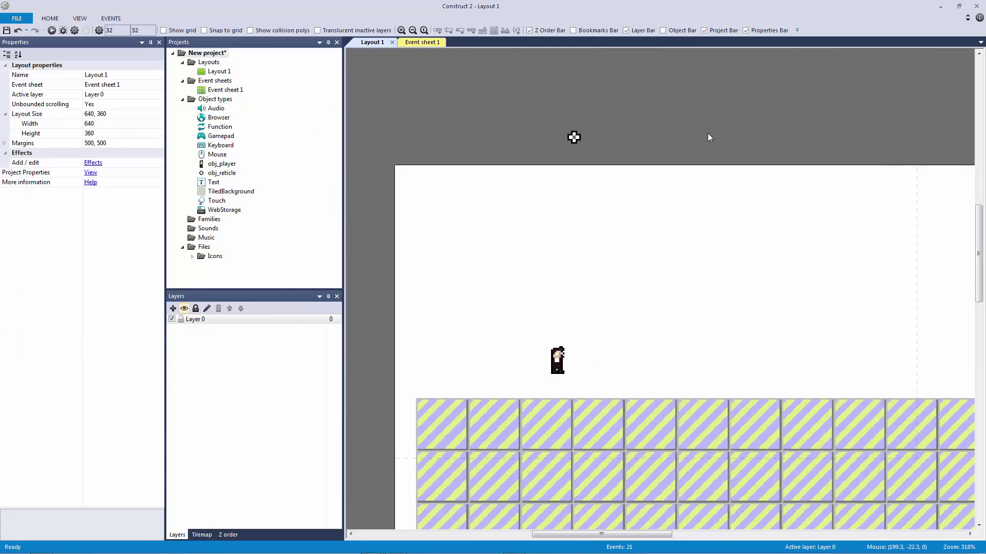
pyautogui.keyDown('ctrl'); pyautogui.scroll(-3, 706, 180); pyautogui.keyUp('ctrl')
pyautogui.moveTo(611, 213); pyautogui.dragTo(591, 210, button='middle')
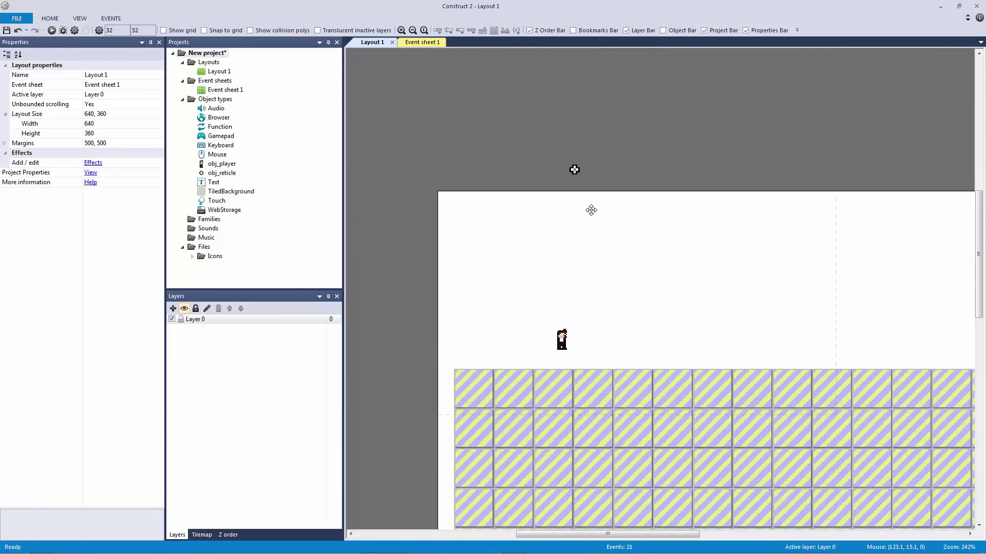